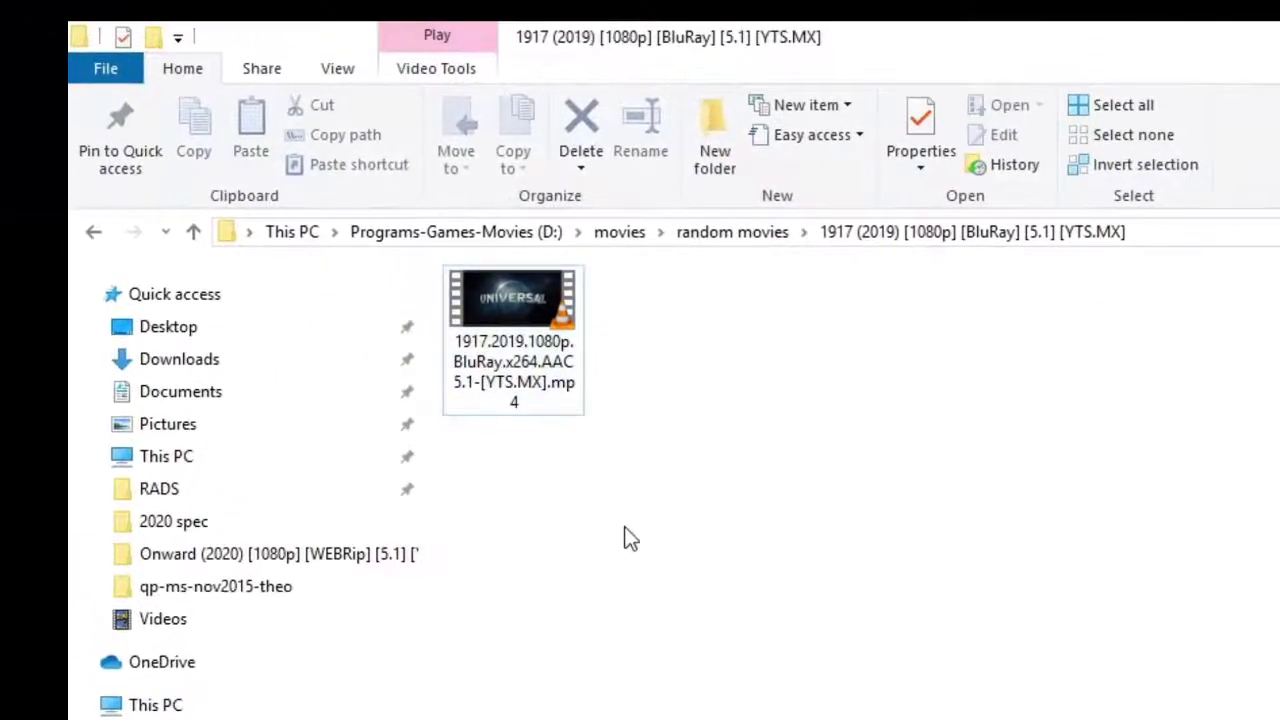
# Step: Select the single 1917 (2019) movie MP4 in its drive D folder
pyautogui.click(512, 360)
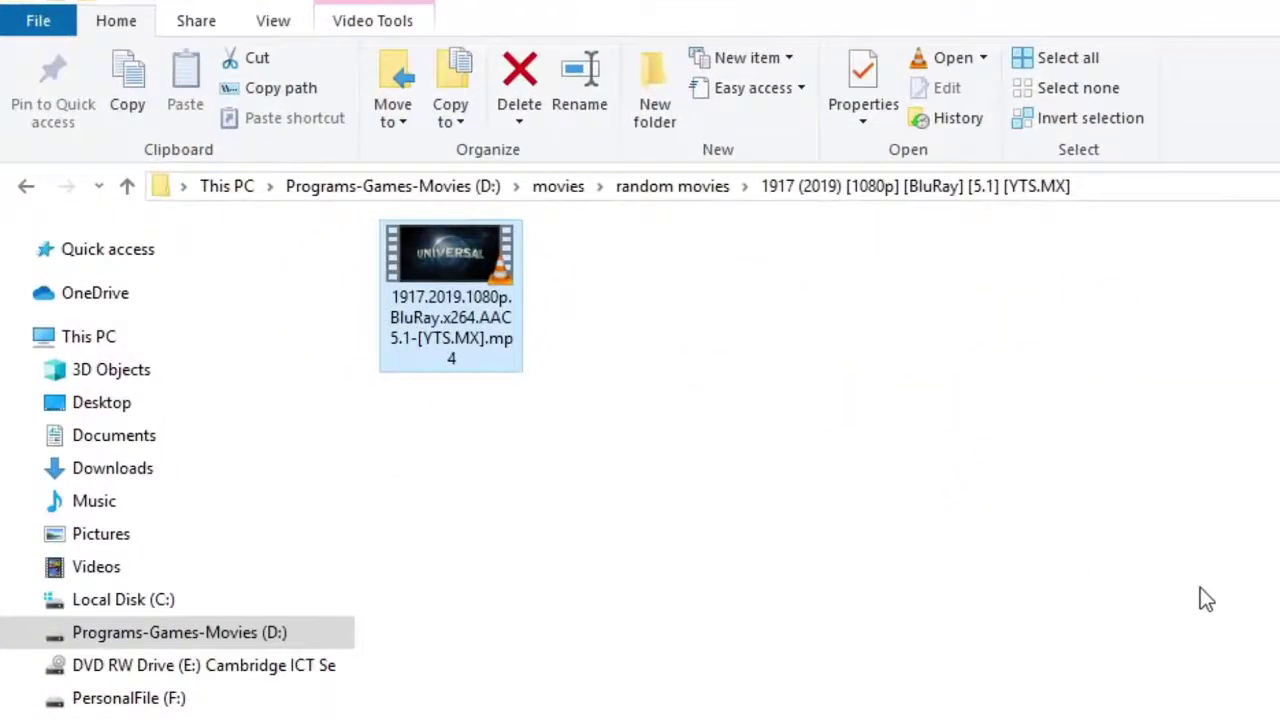
# Step: Copy the 1917 MP4's file name, without the .mp4 extension, from its rename field
pyautogui.rightClick(439, 312)
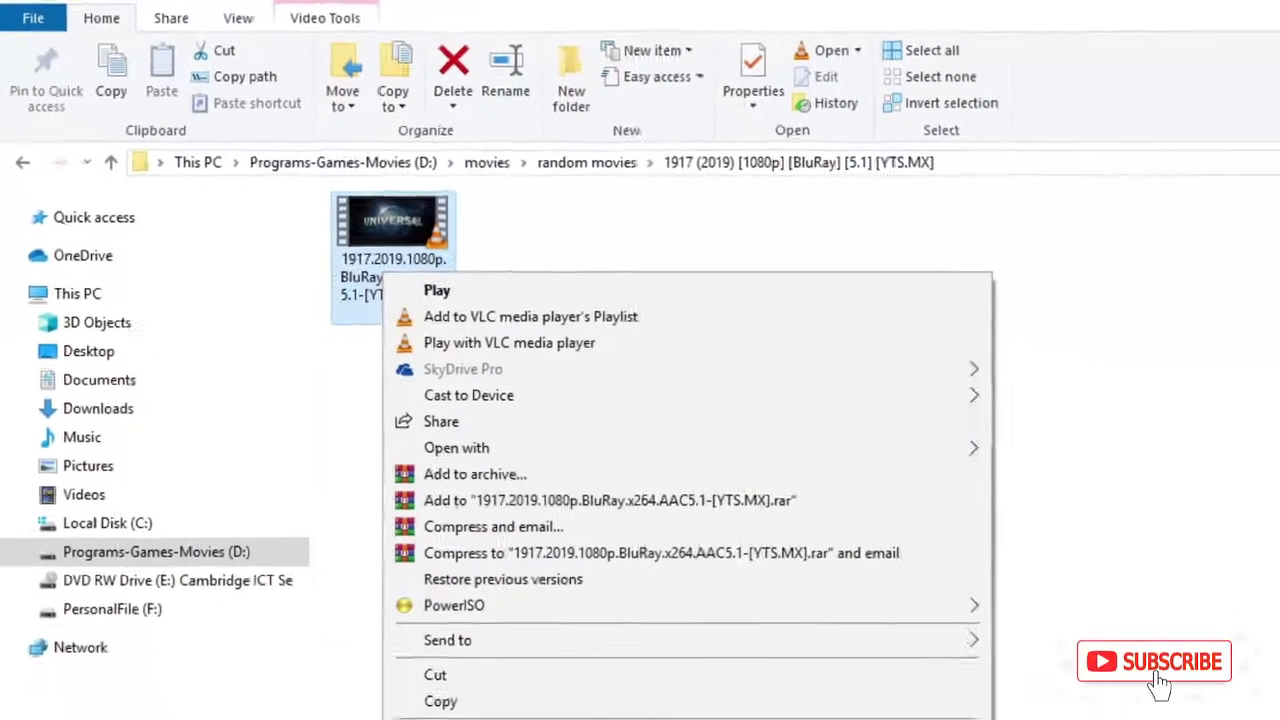
pyautogui.click(404, 645)
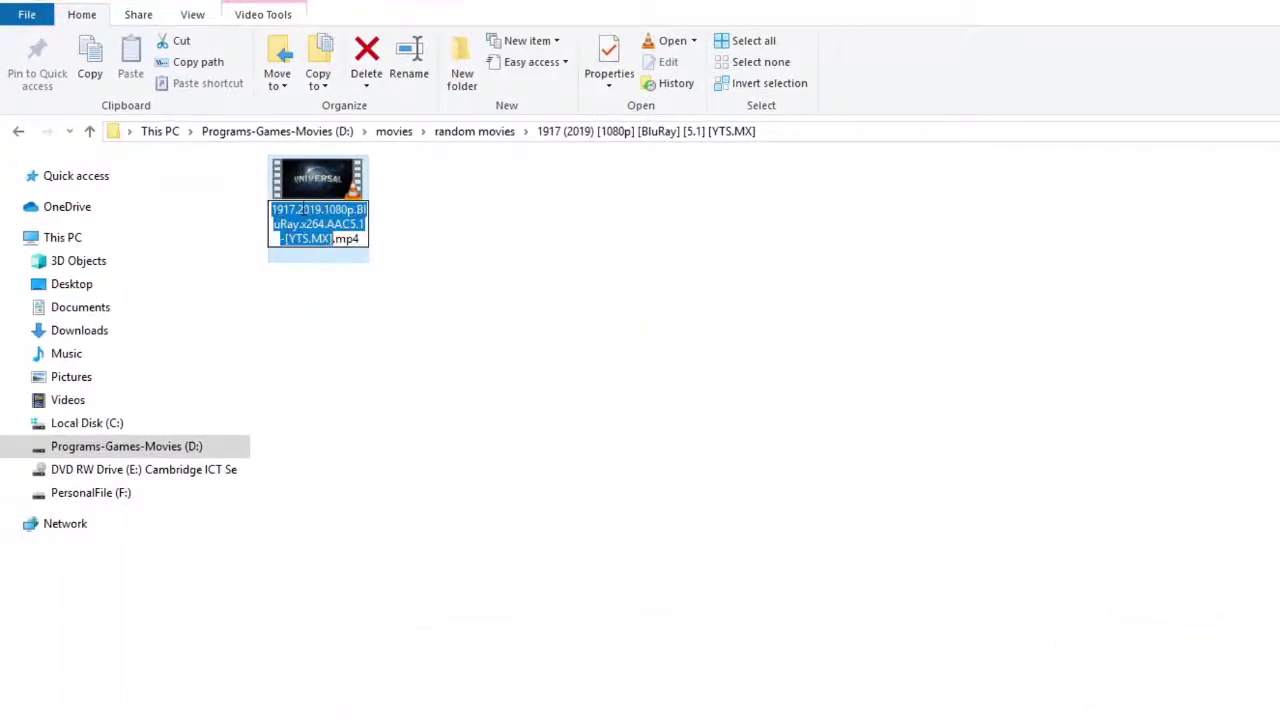
pyautogui.rightClick(303, 223)
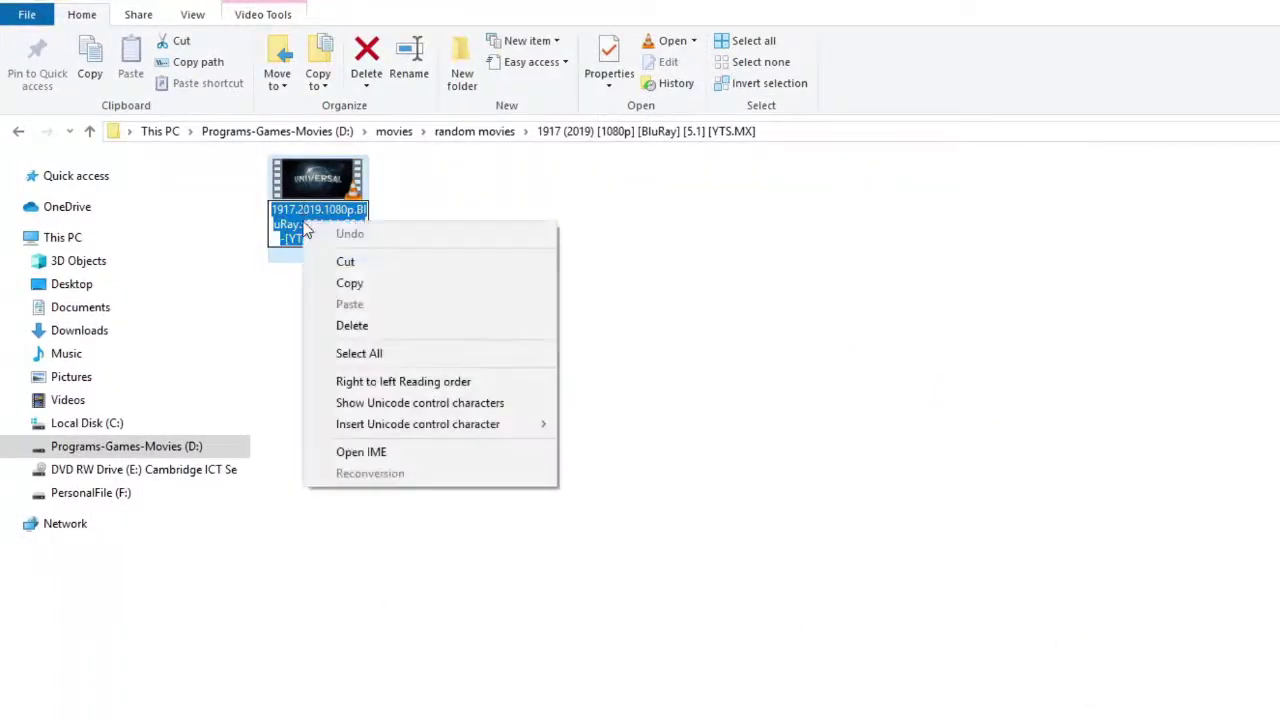
pyautogui.click(375, 284)
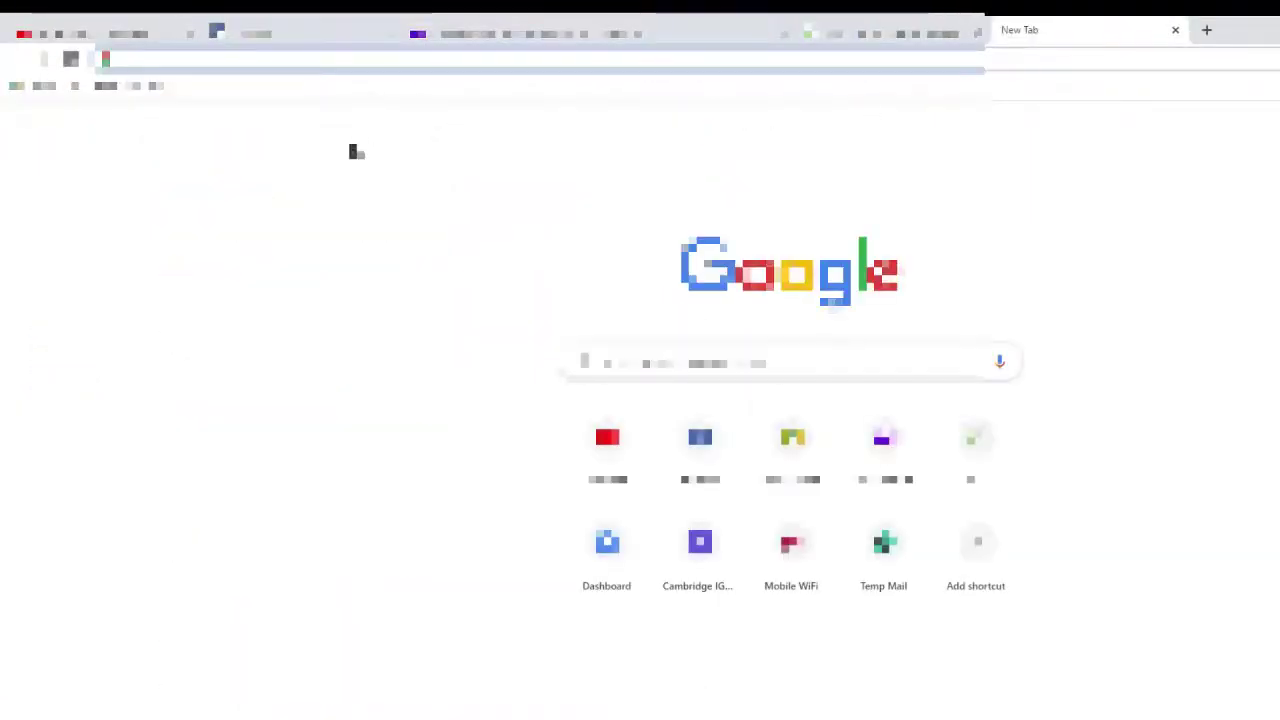
# Step: Search Chrome for the pasted movie file name plus 'srt'
pyautogui.rightClick(208, 57)
pyautogui.click(225, 148)
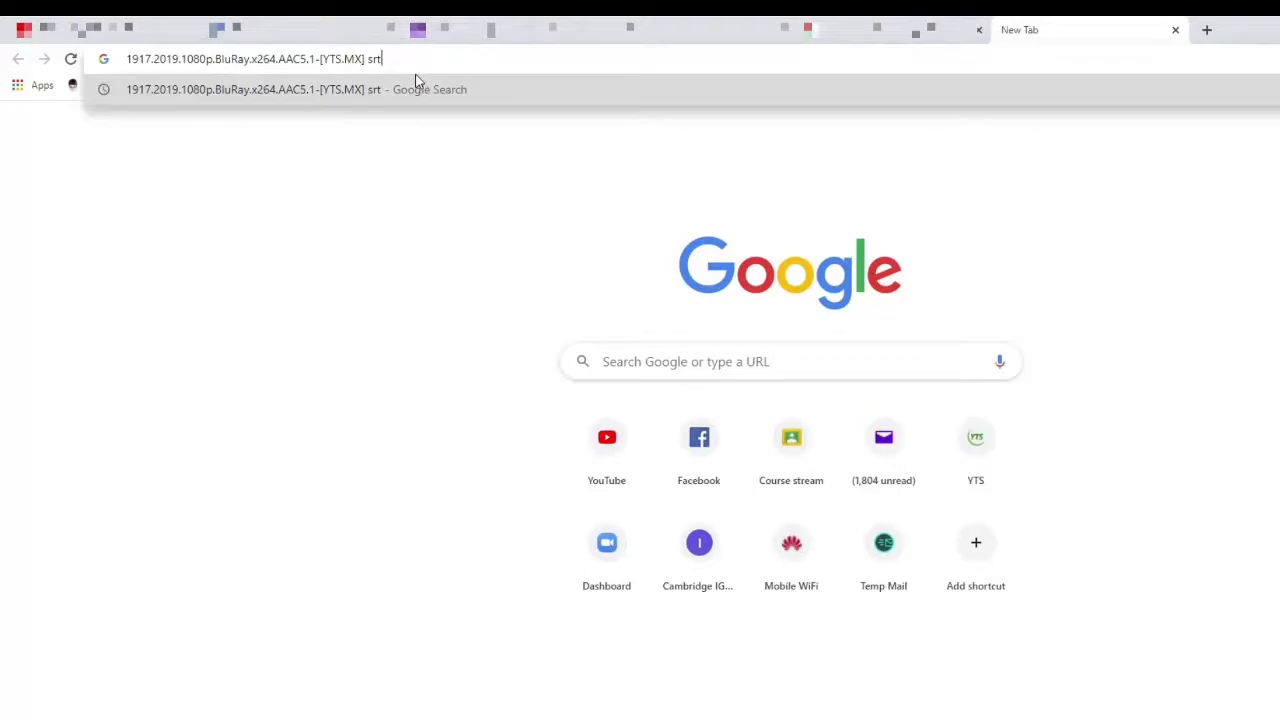
pyautogui.press('Return')
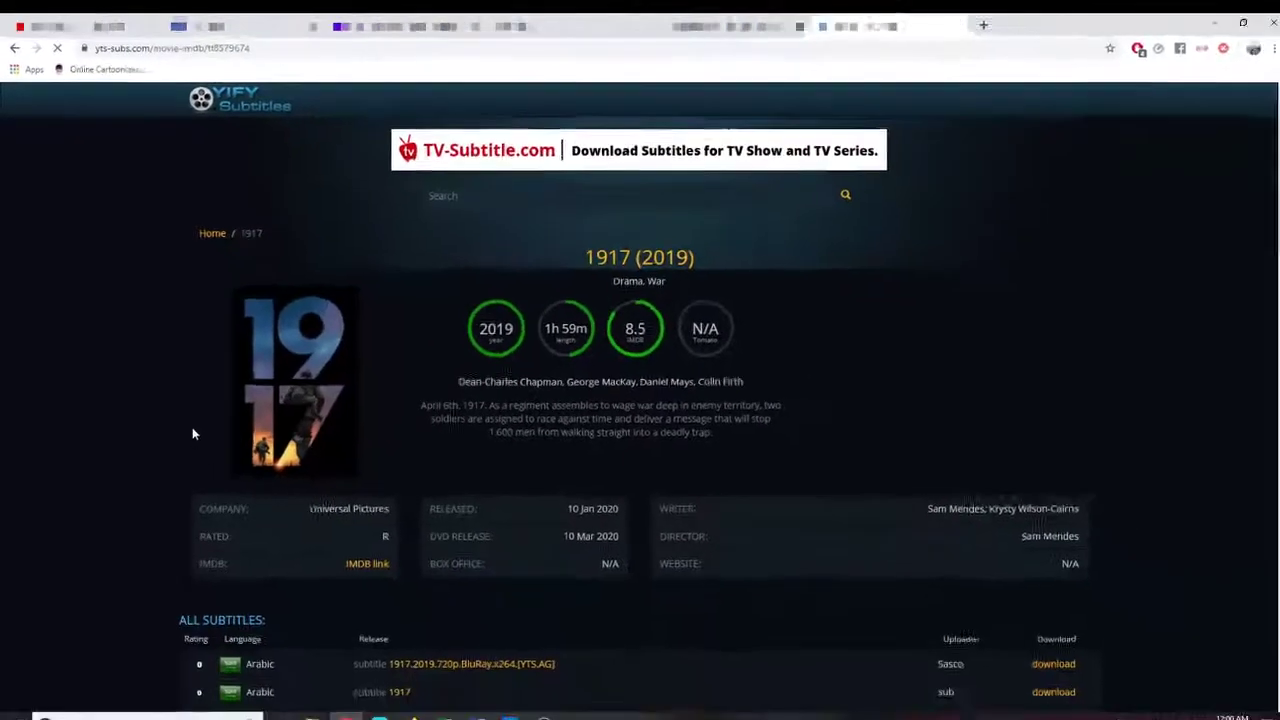
# Step: Download the top-rated English 1917.2019.1080p.WEBRip.x264-RARBG subtitle zip from YIFY
pyautogui.scroll(-3, 188, 422)
pyautogui.scroll(-2, 188, 422)
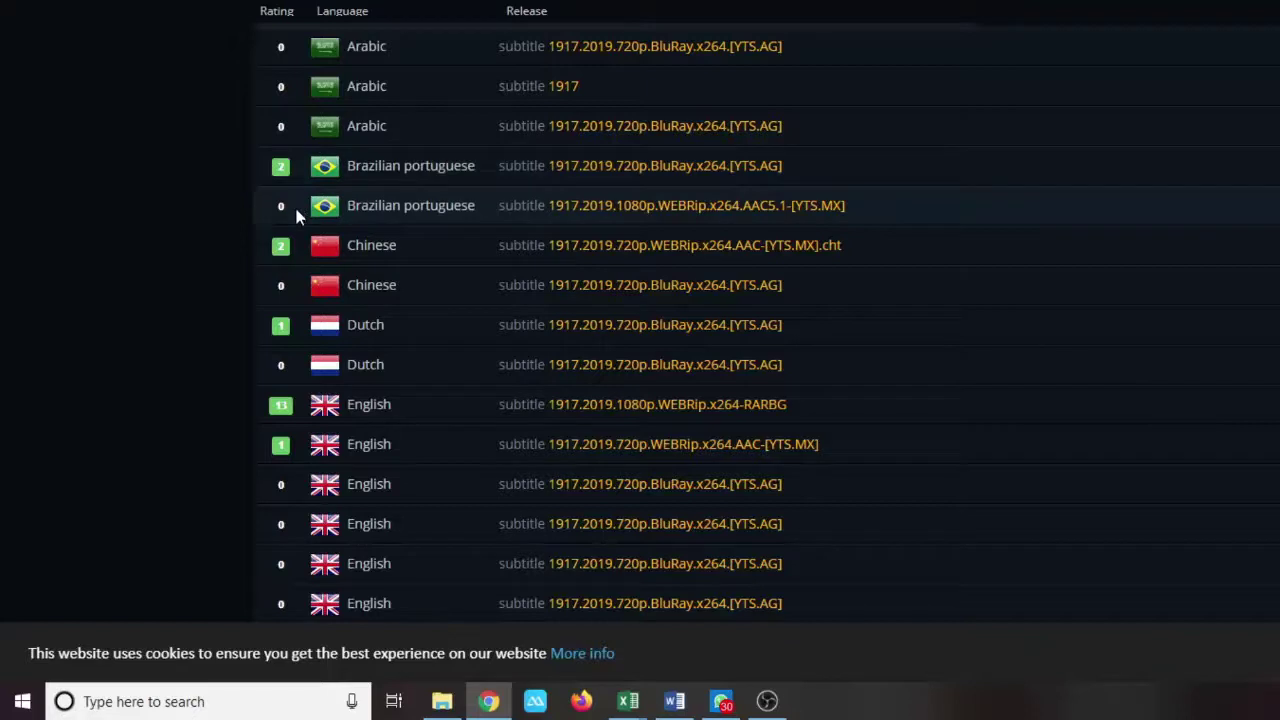
pyautogui.scroll(-2, 237, 143)
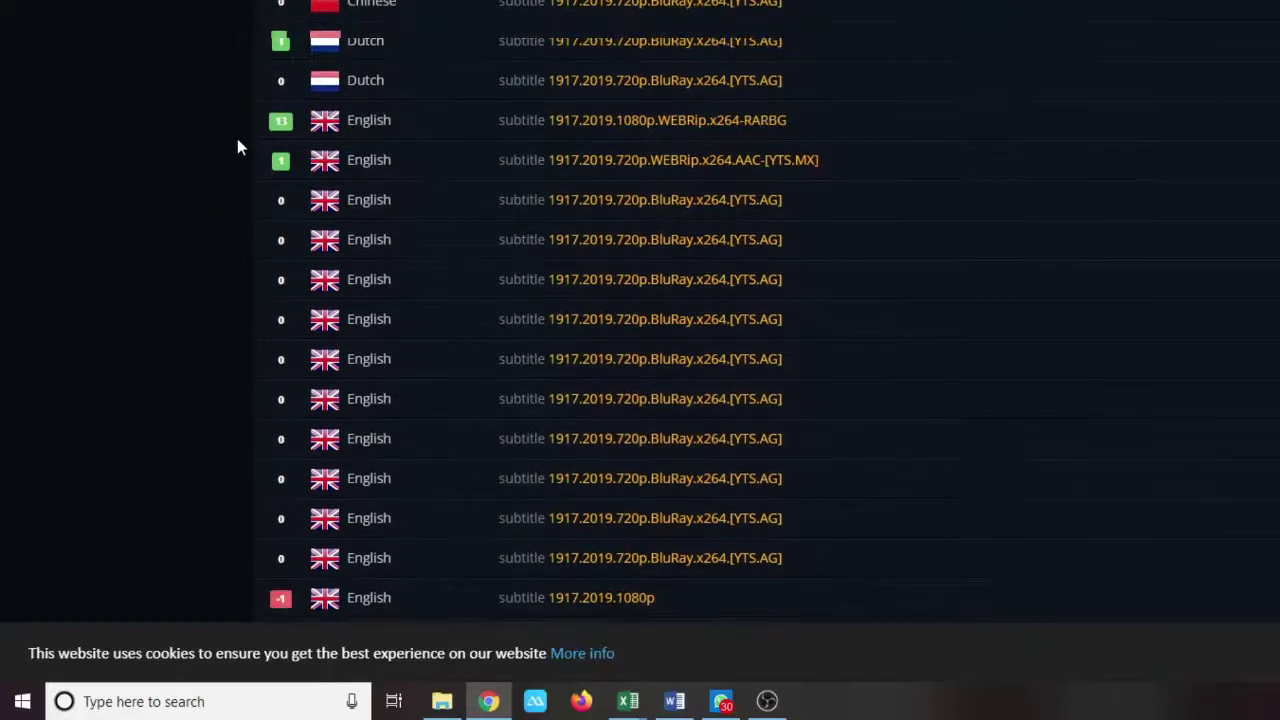
pyautogui.scroll(1, 237, 143)
pyautogui.scroll(-2, 430, 180)
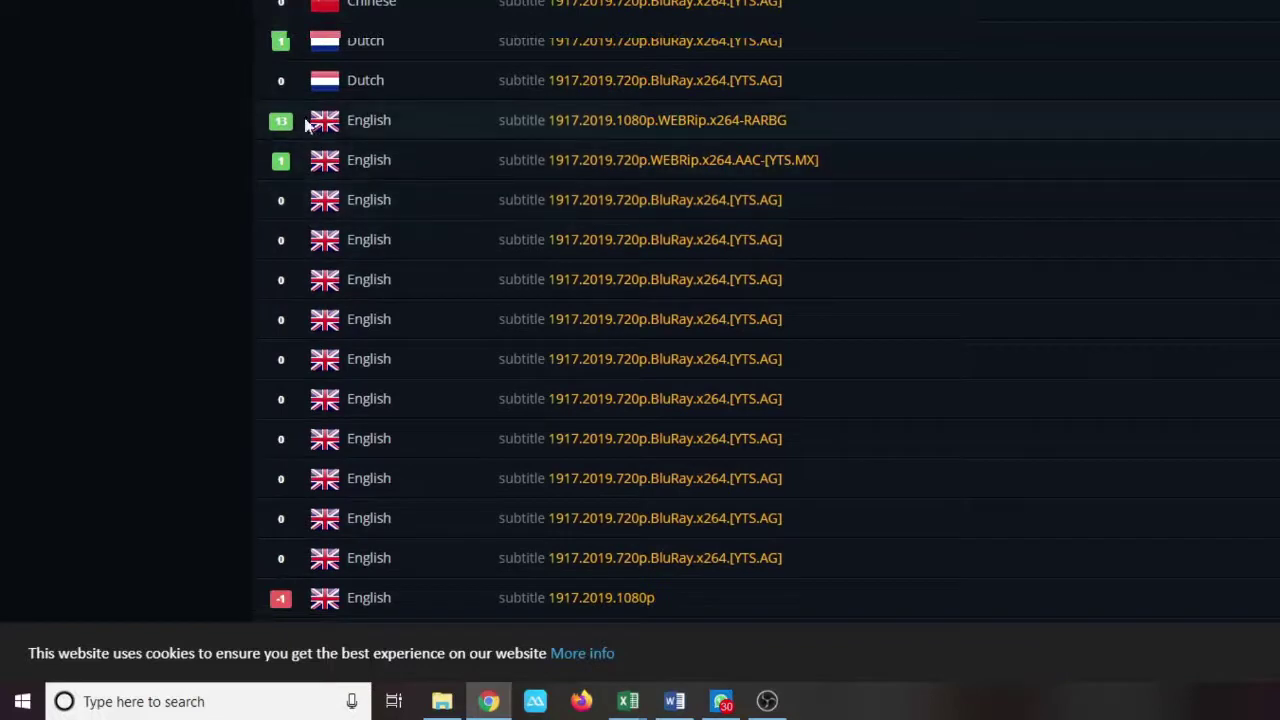
pyautogui.scroll(2, 275, 125)
pyautogui.scroll(1, 275, 125)
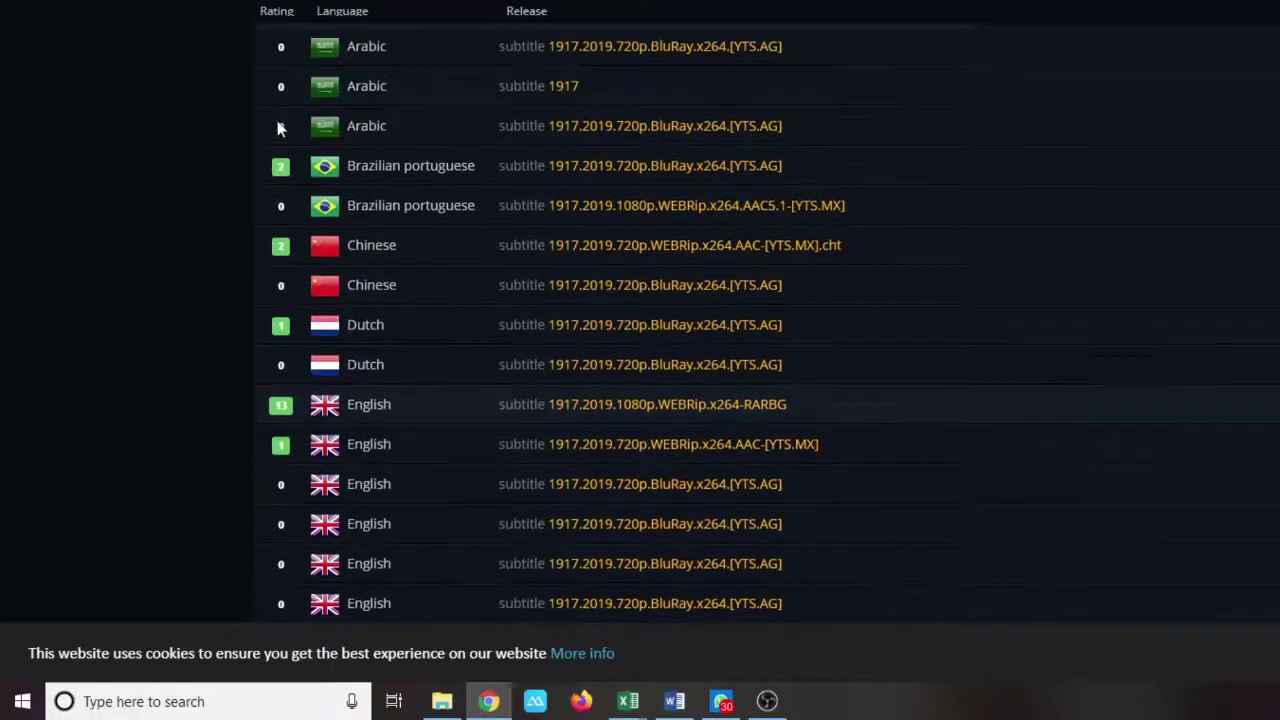
pyautogui.scroll(-2, 352, 245)
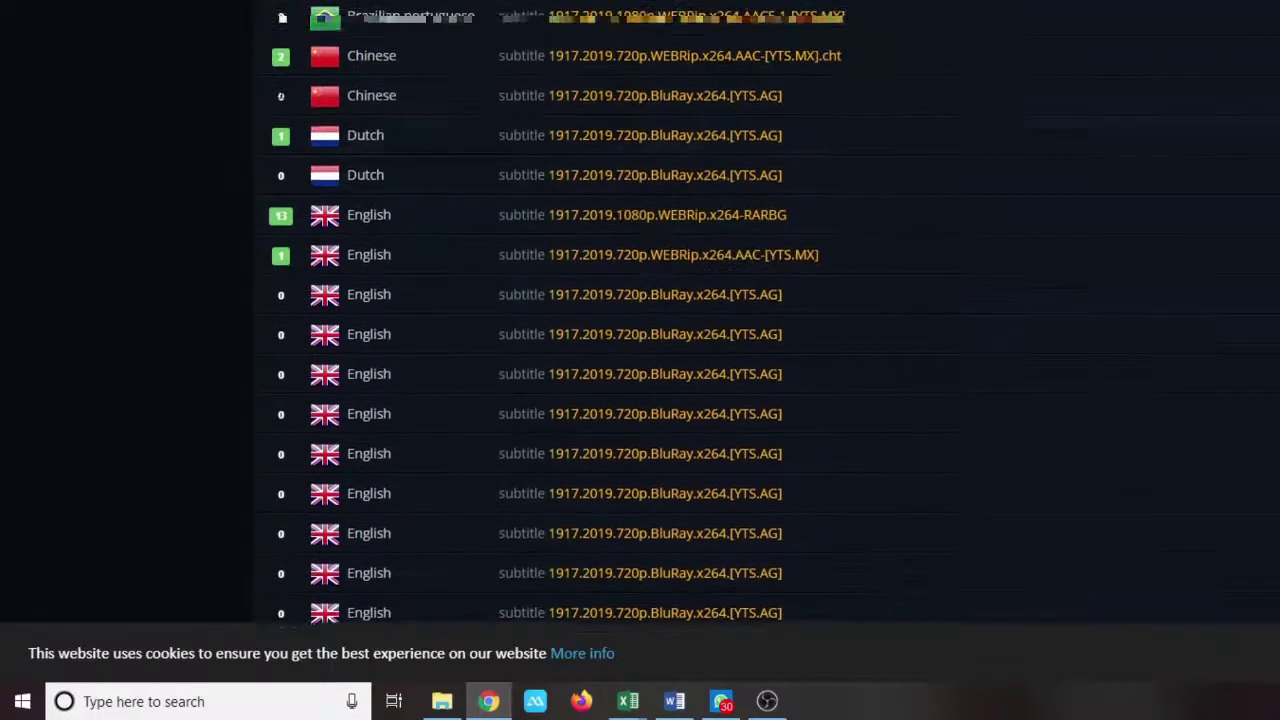
pyautogui.click(668, 229)
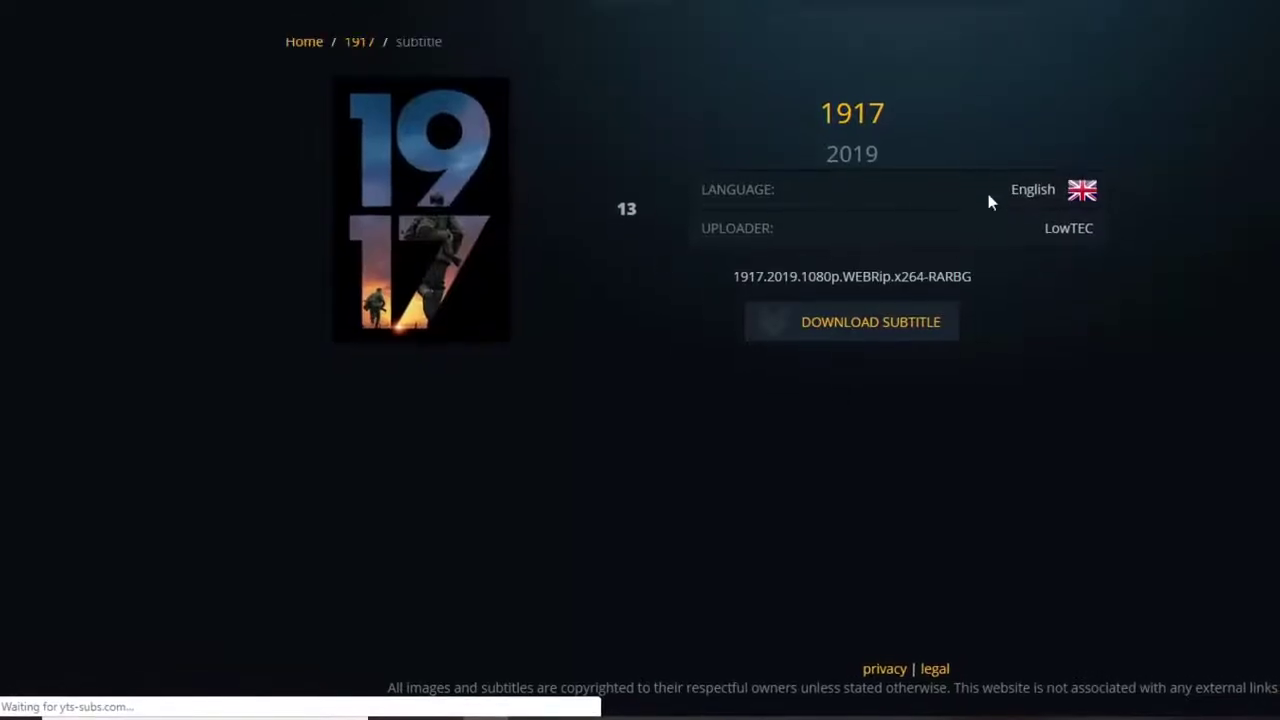
pyautogui.click(862, 322)
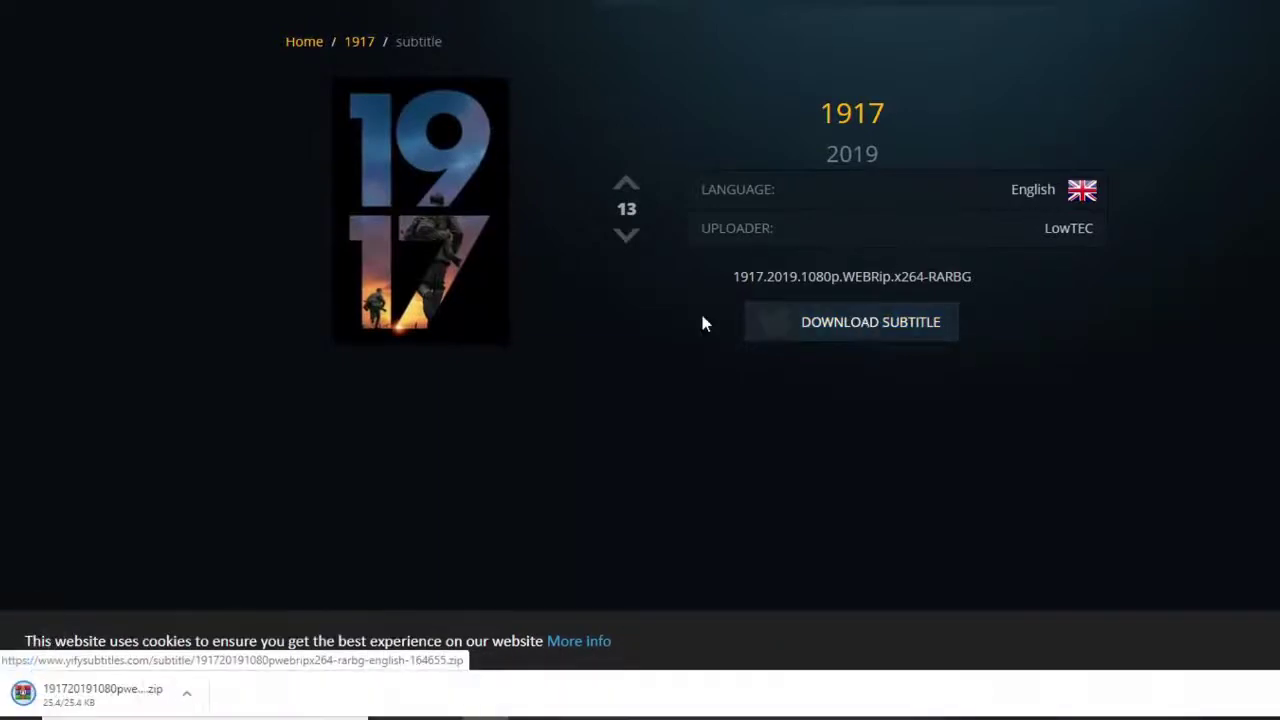
# Step: Open the downloaded zip in WinRAR and copy the 1917[19]F.ww1.srt file
pyautogui.click(102, 700)
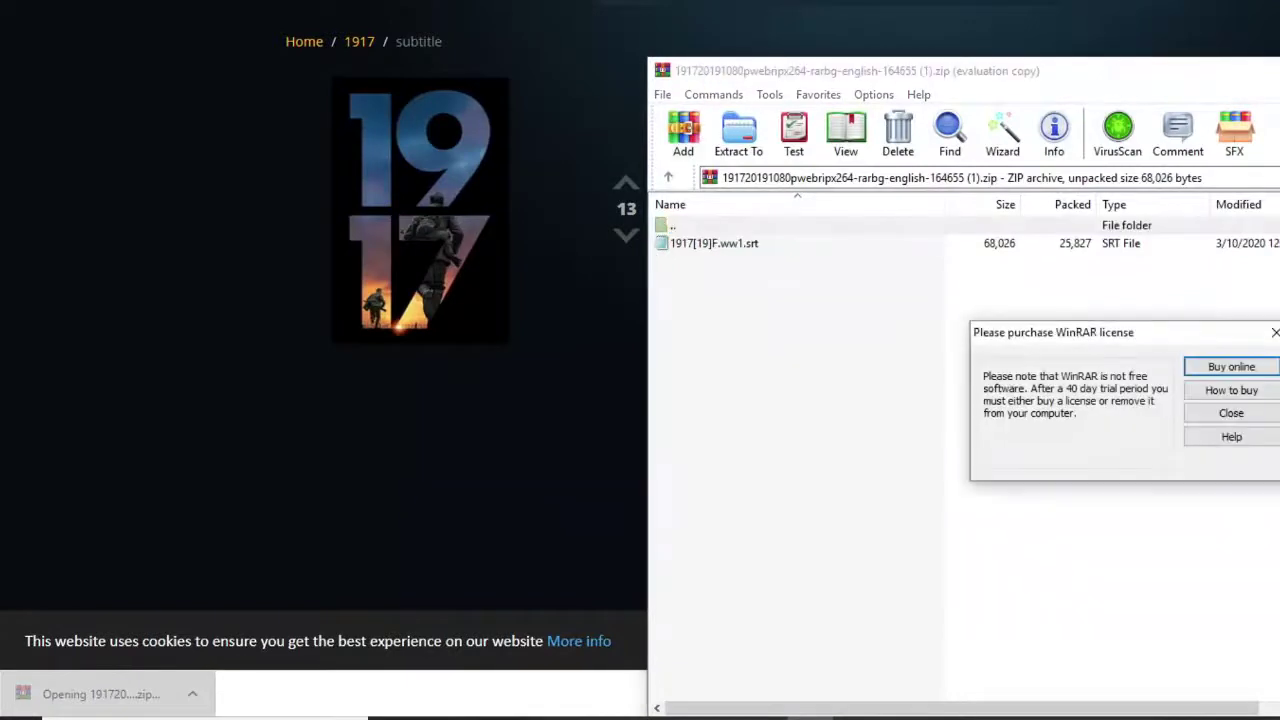
pyautogui.click(1215, 413)
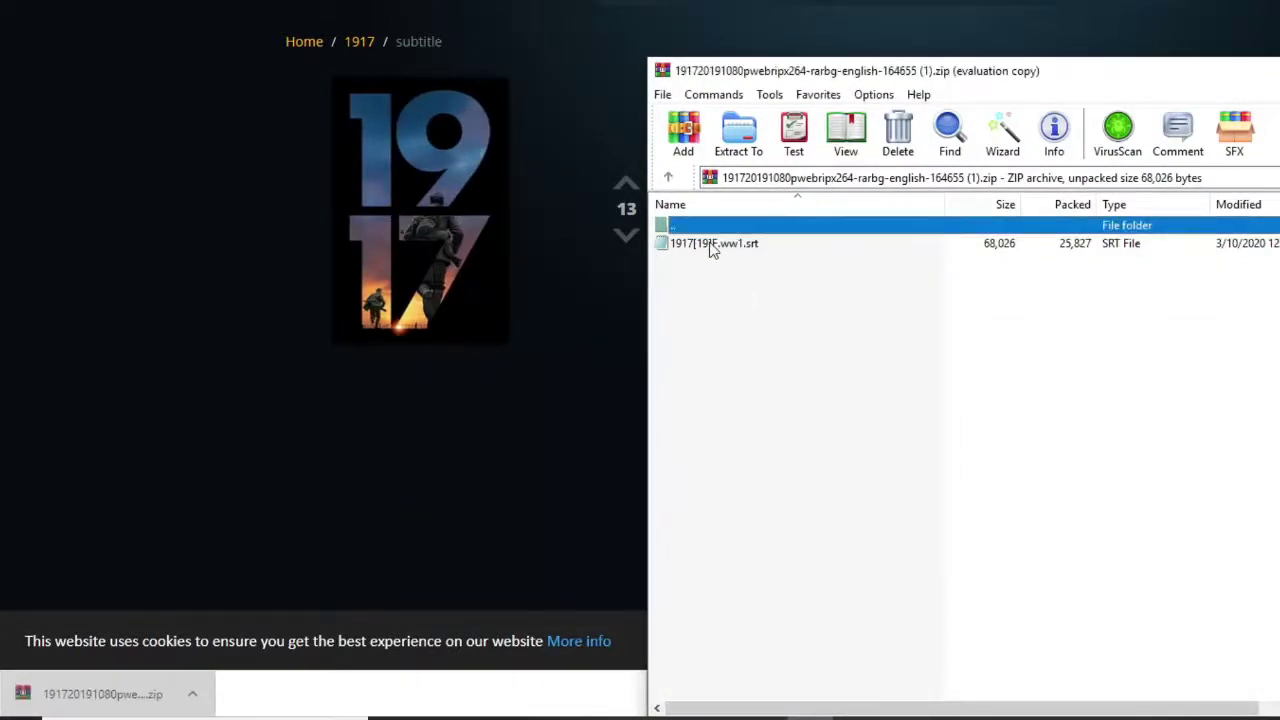
pyautogui.click(712, 245)
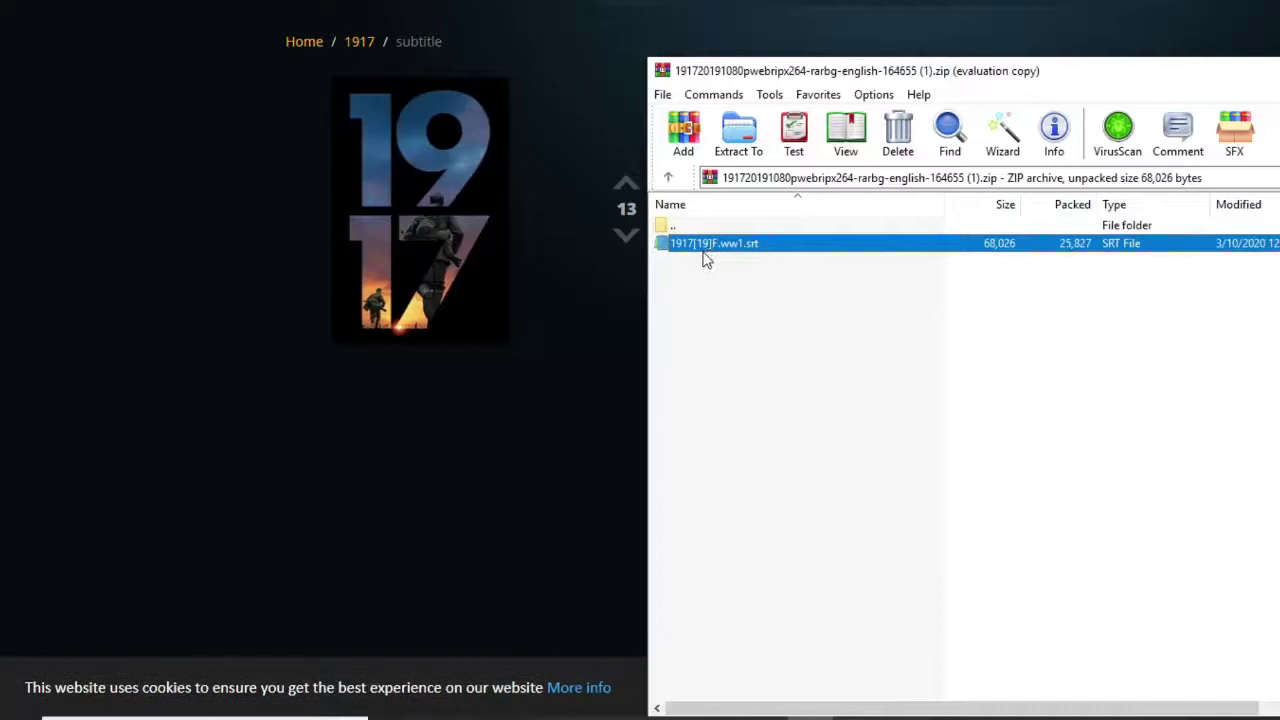
pyautogui.rightClick(704, 251)
pyautogui.click(737, 80)
pyautogui.hotkey('ctrl', 'c')
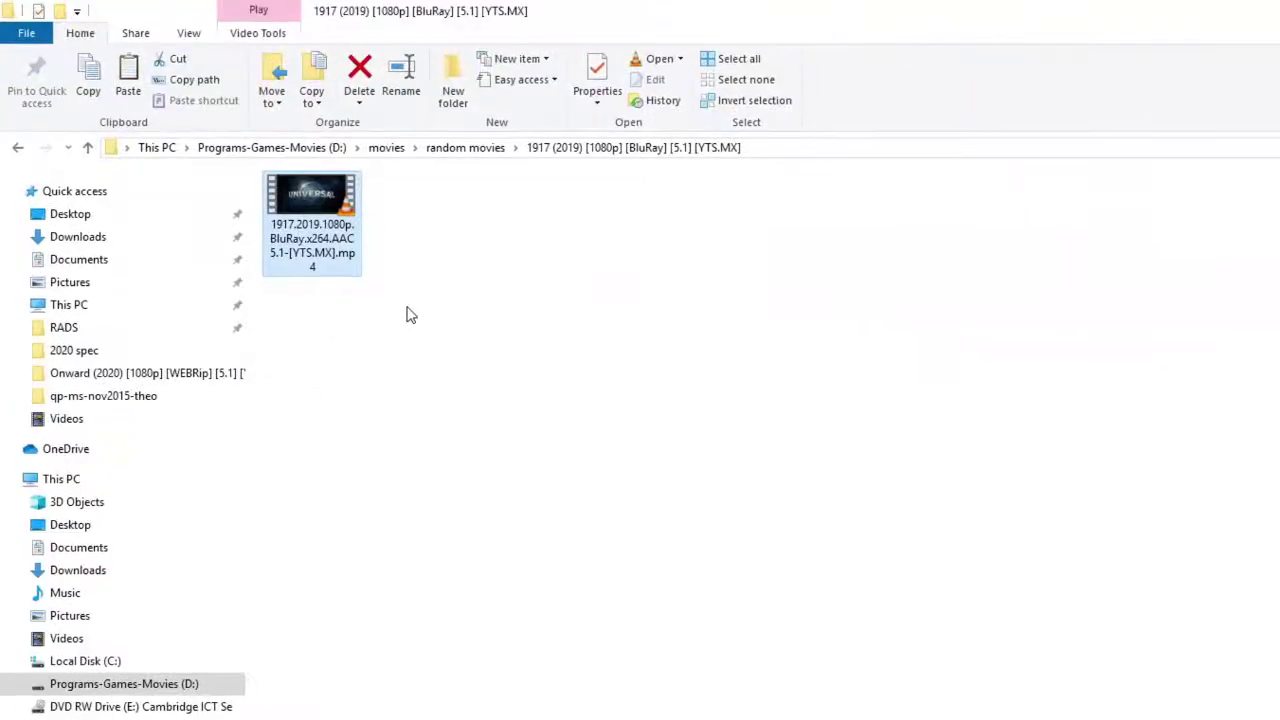
# Step: Paste the .srt beside the 1917 MP4, then test-play the movie in VLC
pyautogui.click(408, 315)
pyautogui.hotkey('ctrl', 'v')
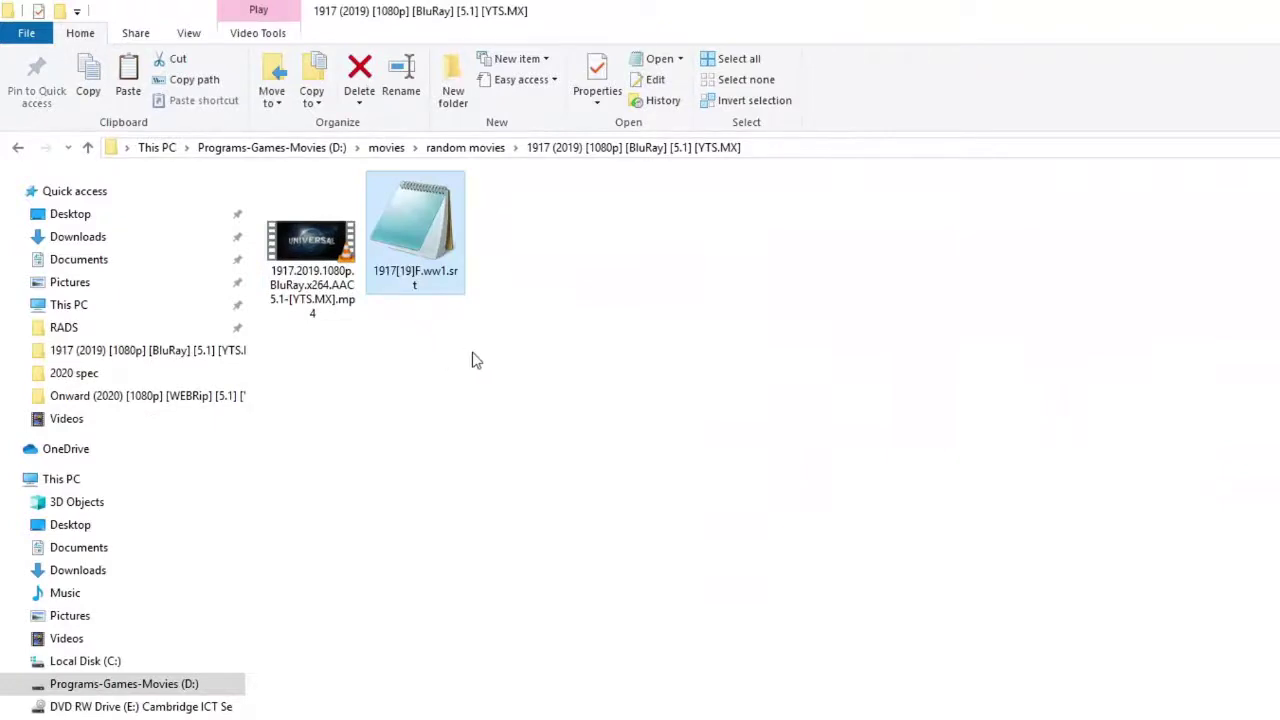
pyautogui.click(680, 264)
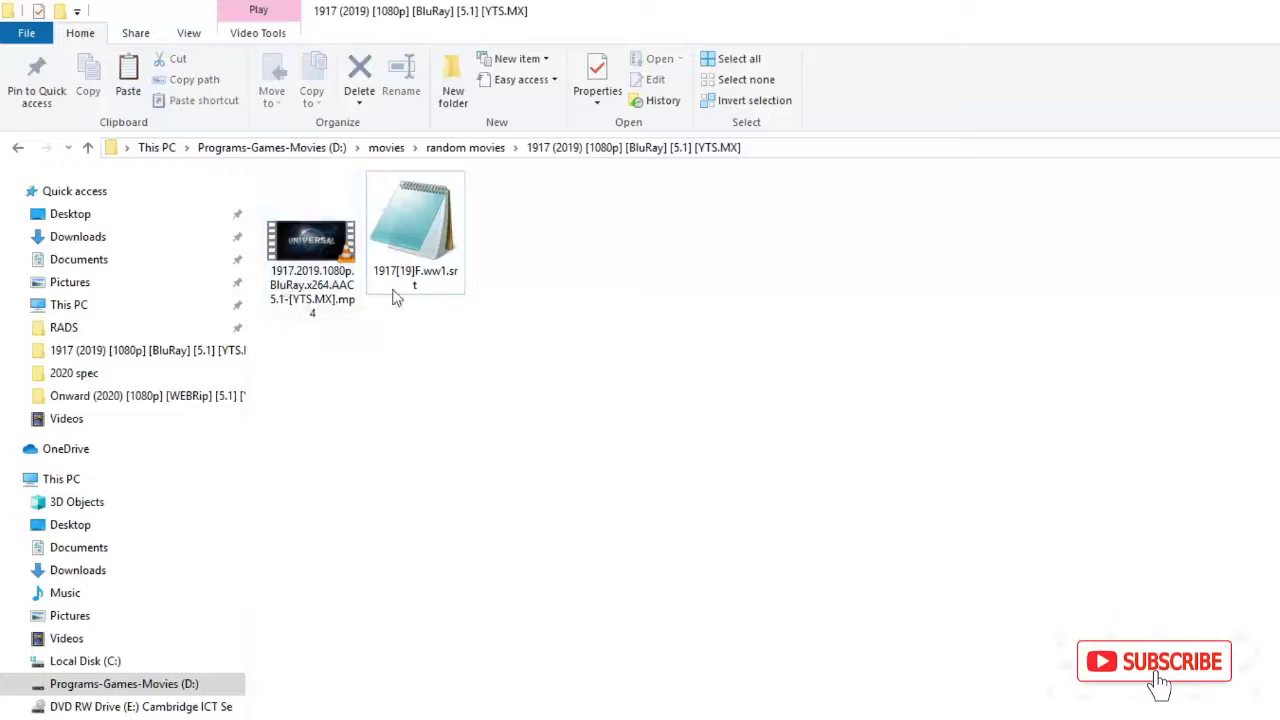
pyautogui.doubleClick(320, 285)
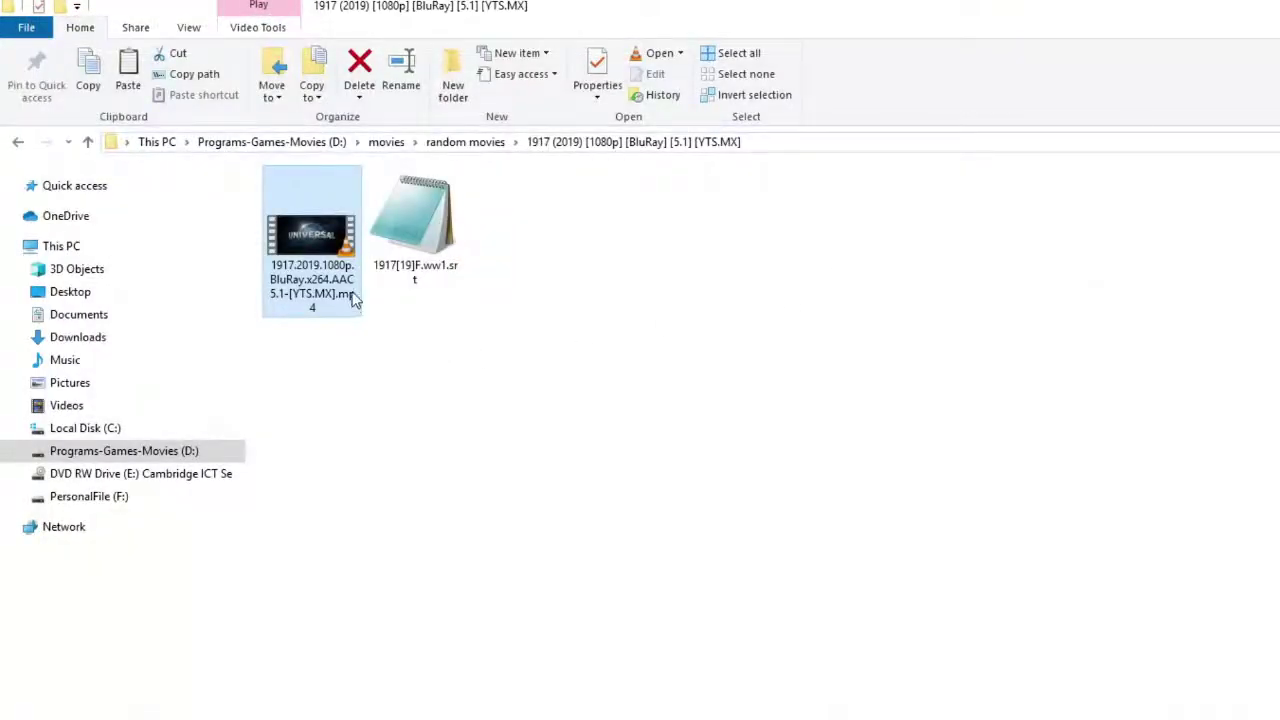
pyautogui.moveTo(312, 268)
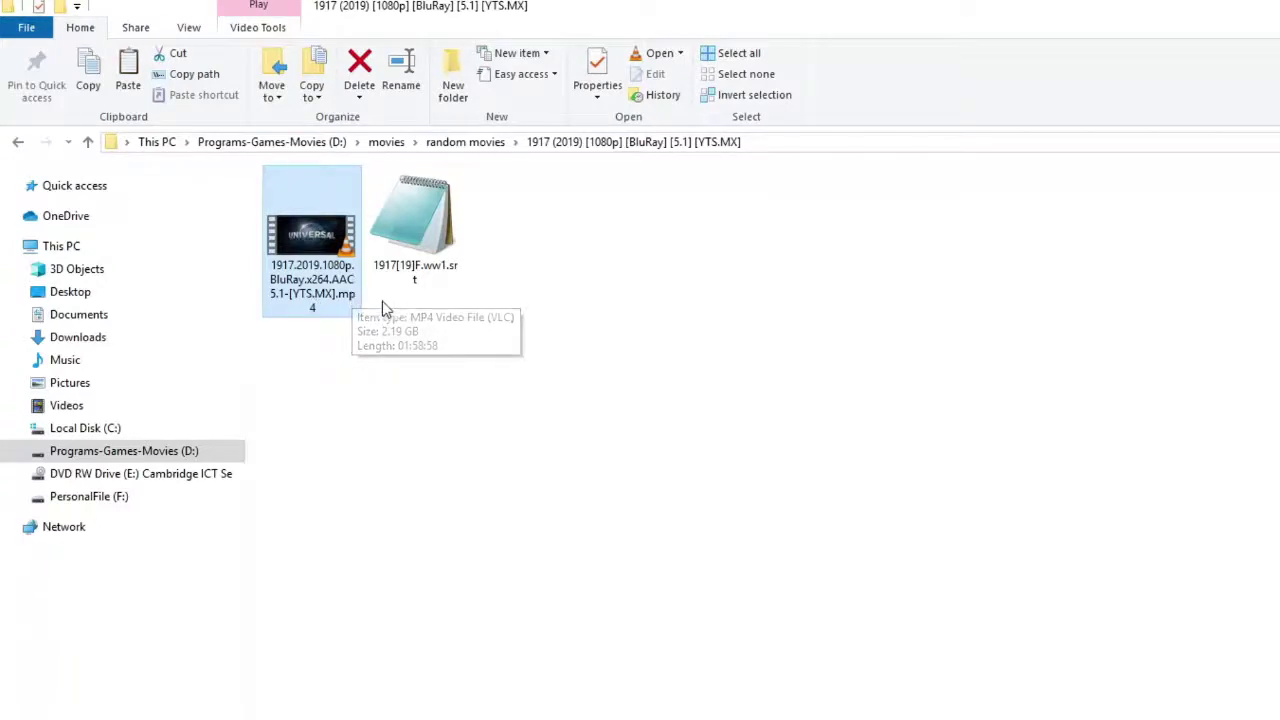
# Step: Copy the MP4's name and paste it as the .srt's name: 1917.2019.1080p.BluRay.x264.AAC5.1-[YTS.MX]
pyautogui.rightClick(316, 288)
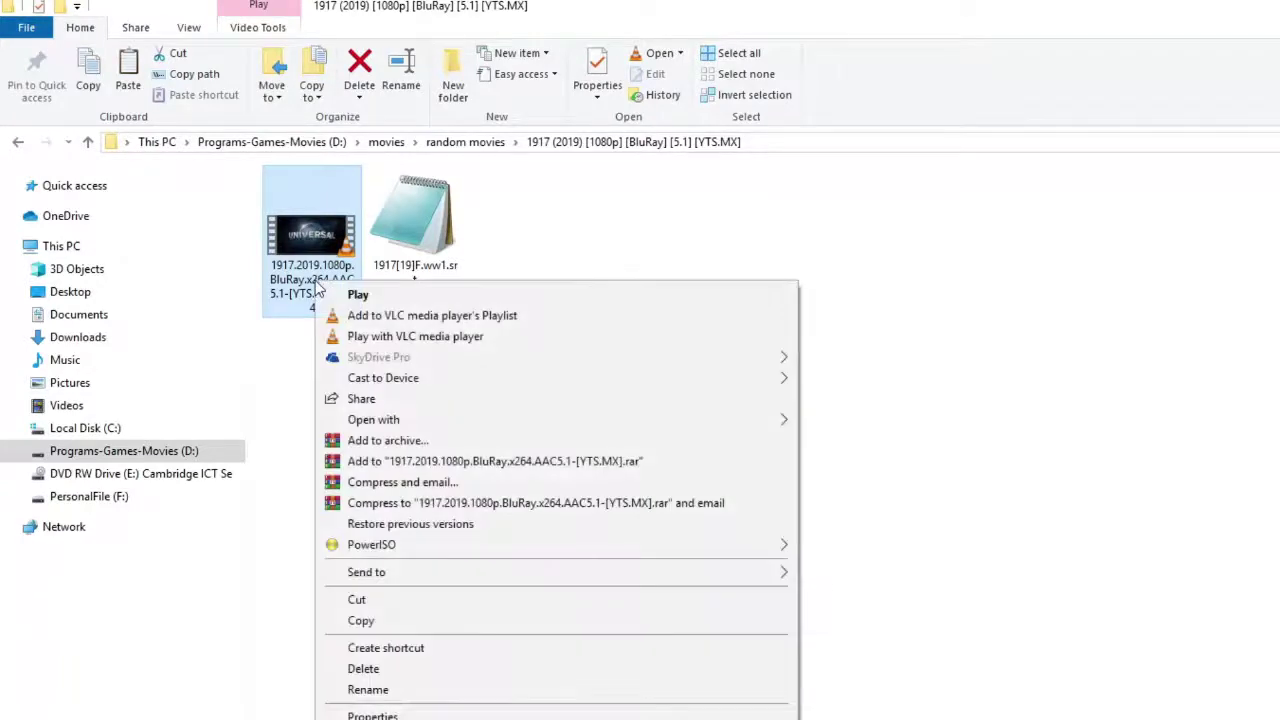
pyautogui.click(368, 690)
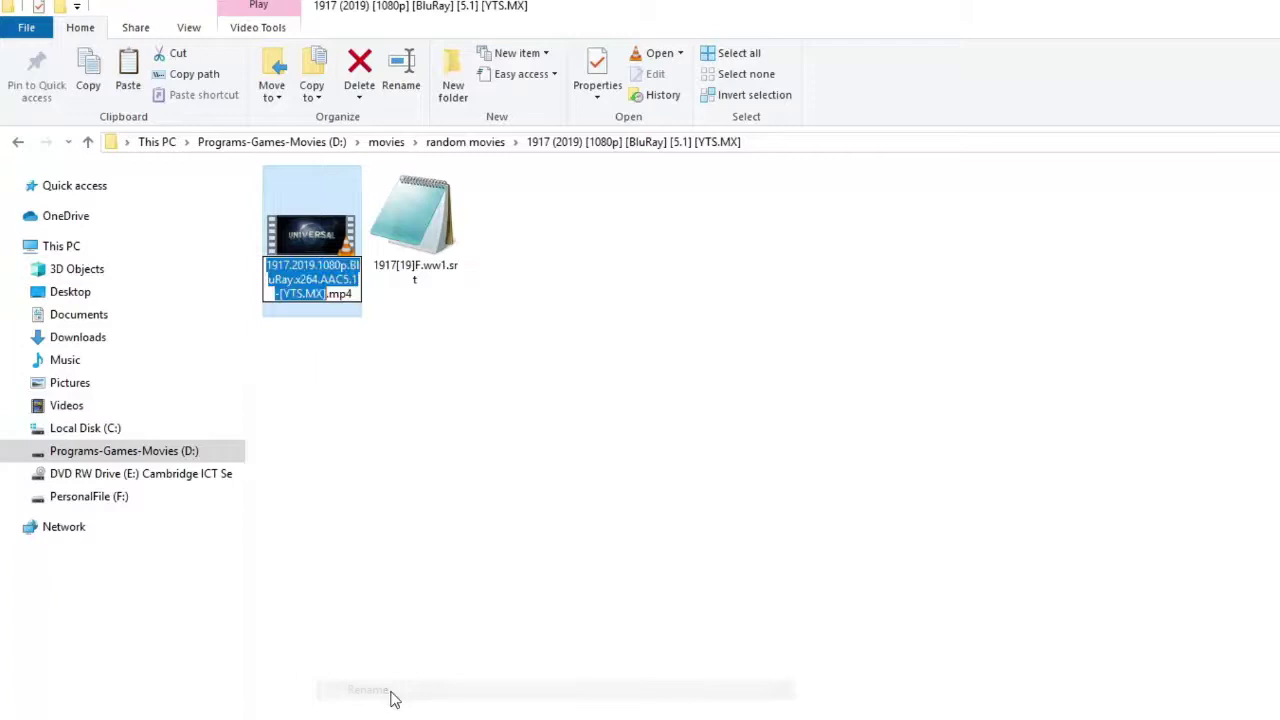
pyautogui.rightClick(298, 275)
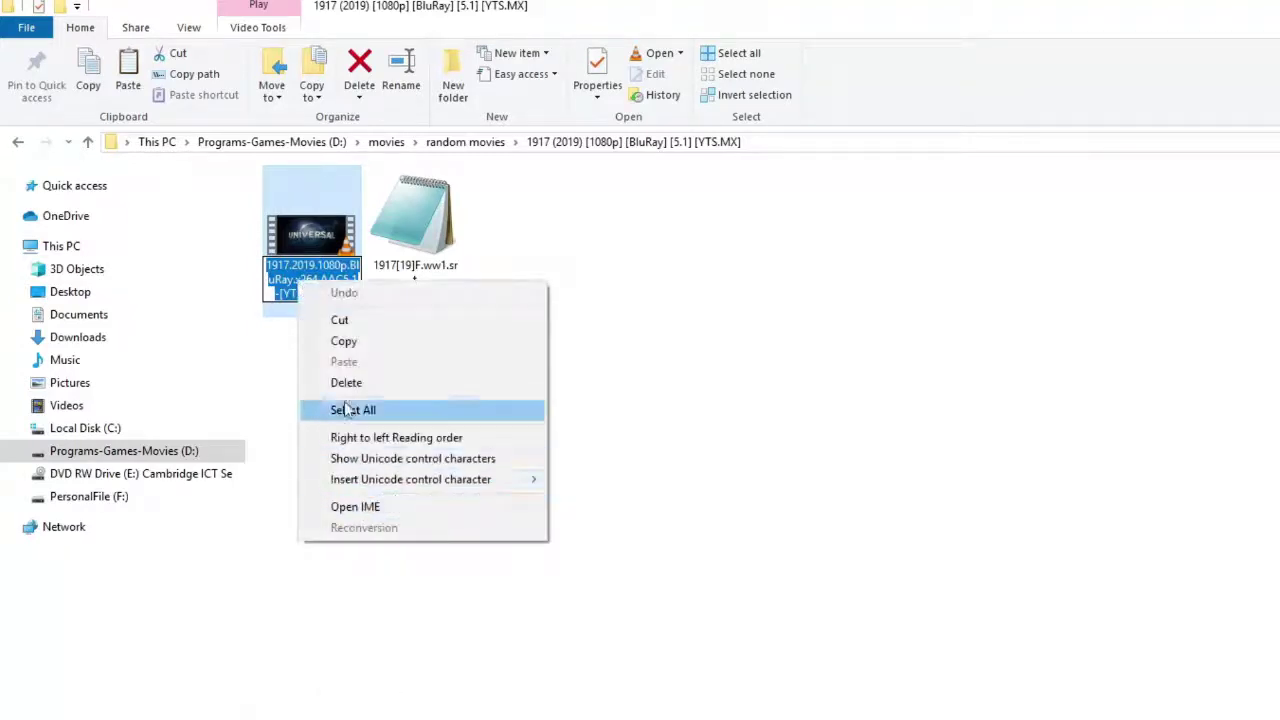
pyautogui.click(348, 342)
pyautogui.rightClick(390, 270)
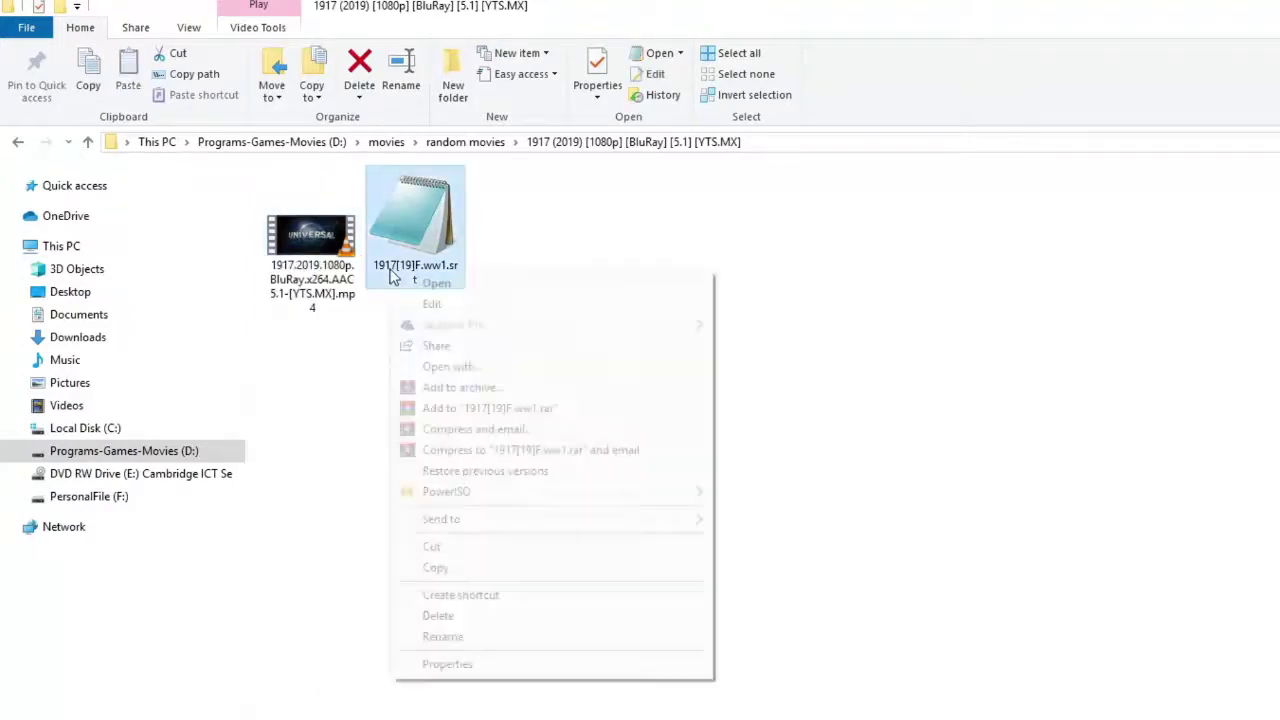
pyautogui.click(441, 637)
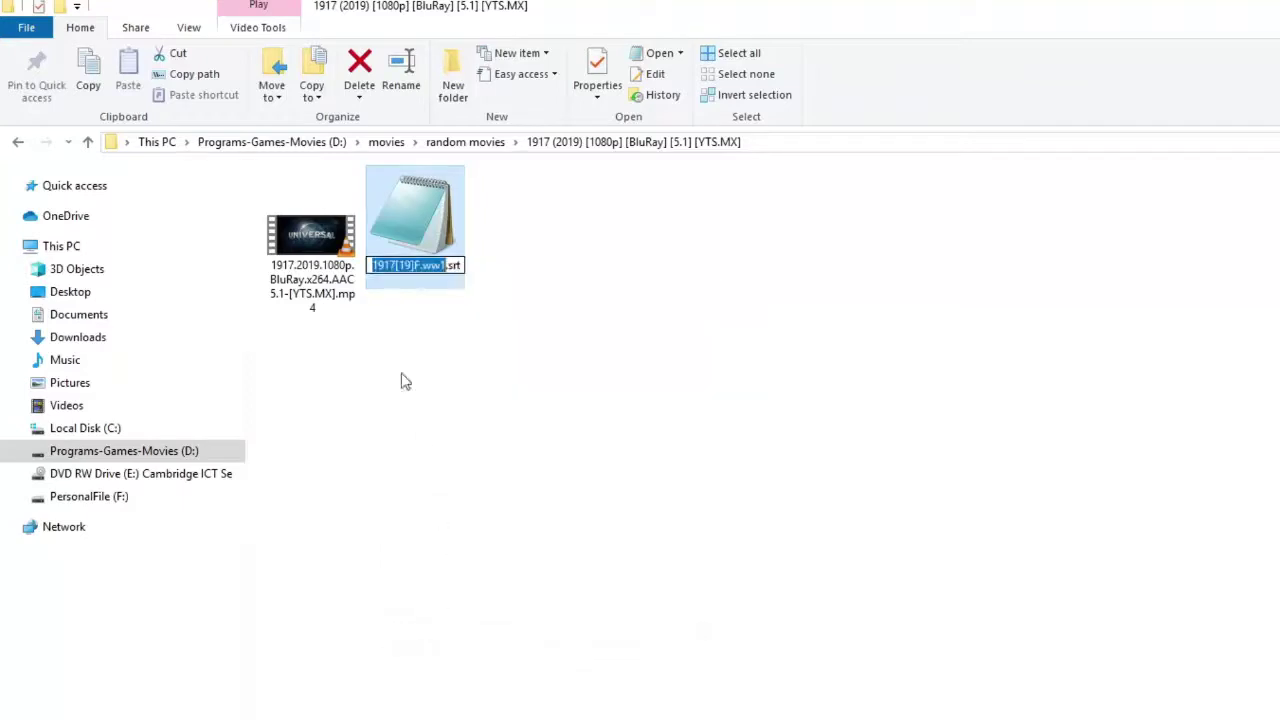
pyautogui.hotkey('ctrl', 'v')
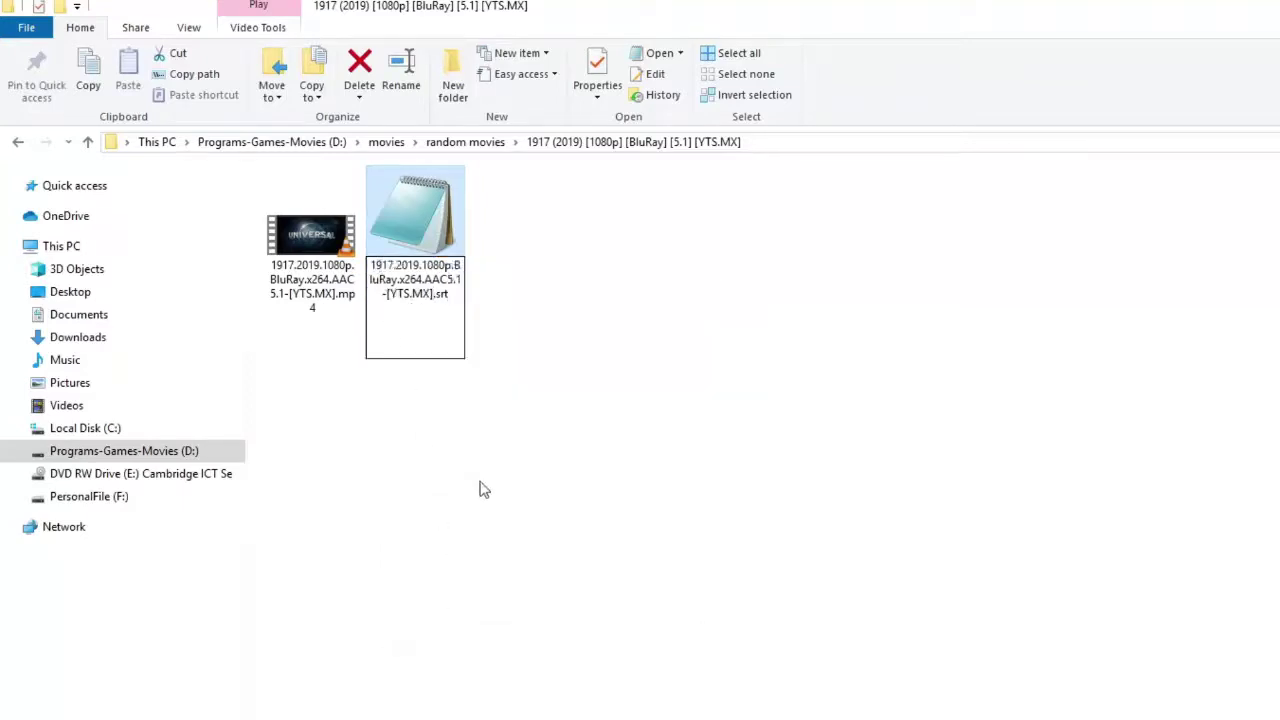
# Step: Confirm the subtitle's new name and play the 1917 MP4 in VLC
pyautogui.click(537, 325)
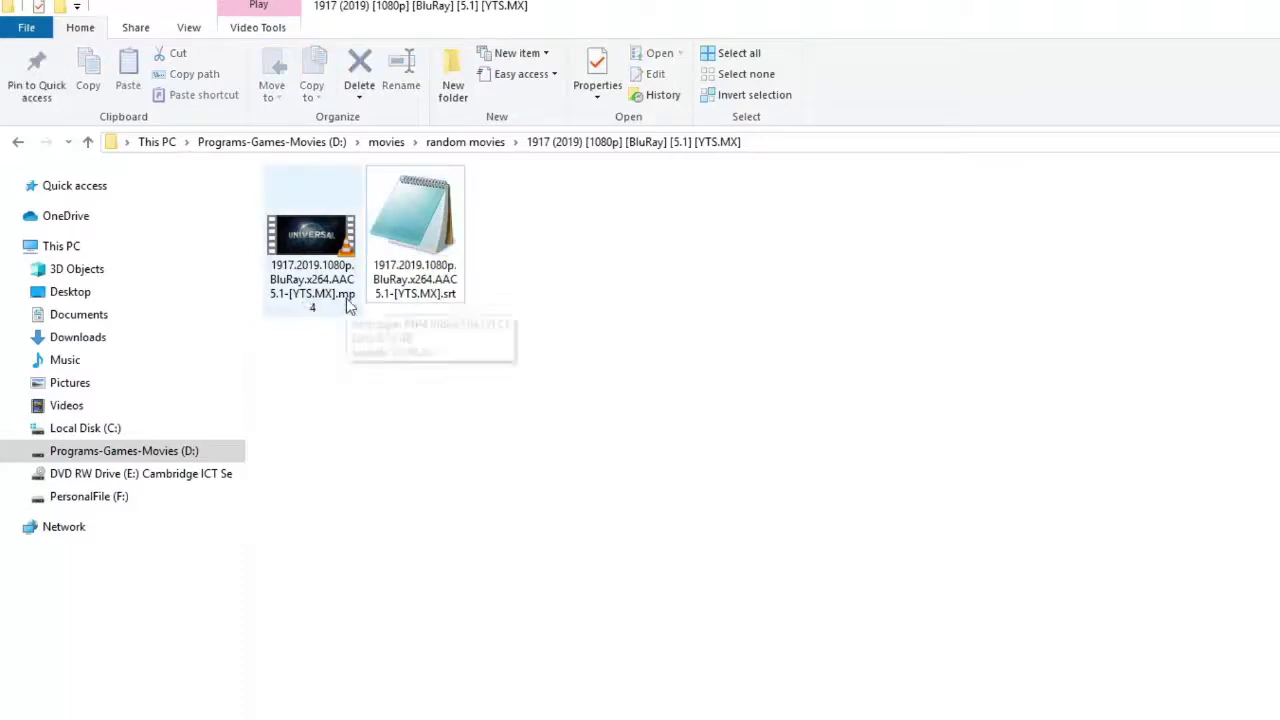
pyautogui.doubleClick(308, 290)
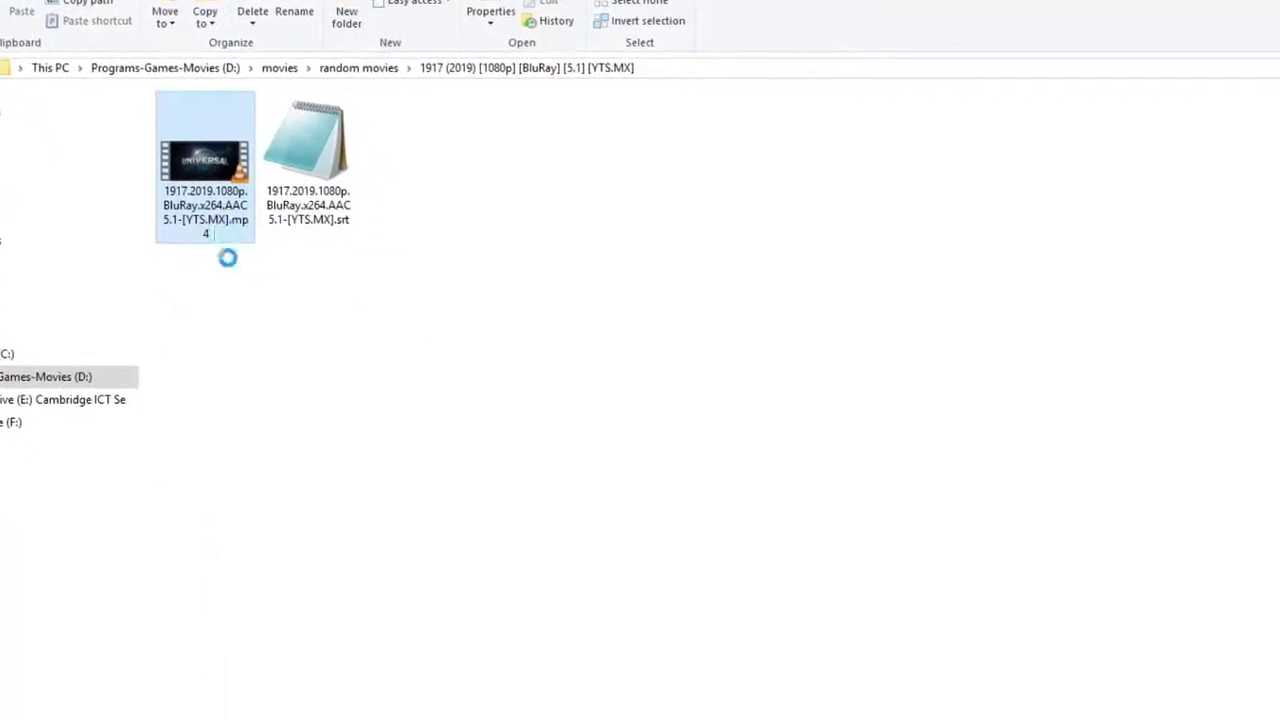